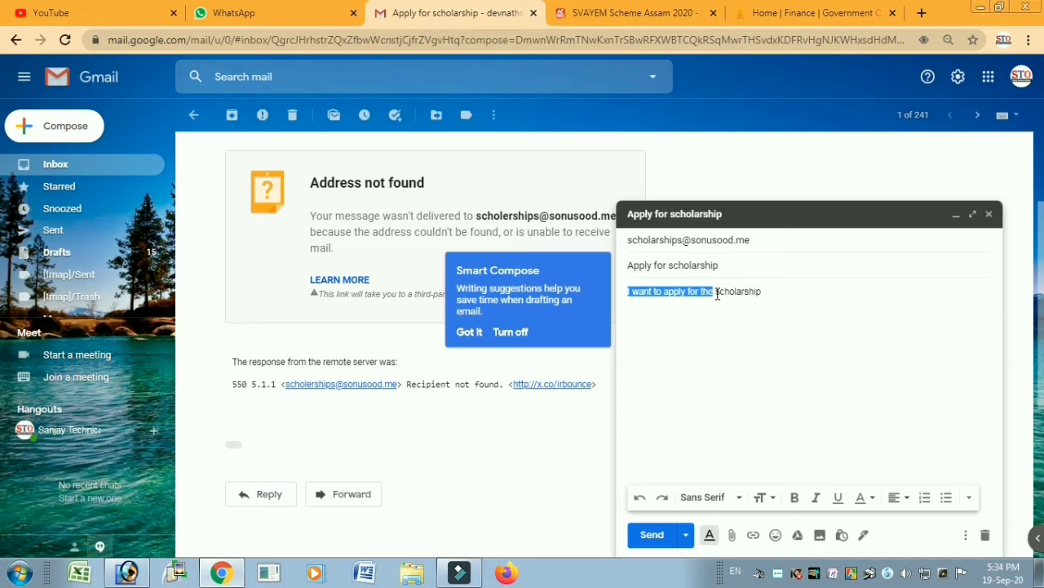
# - Review the body text of the drafted "Apply for scholarship" email and send the message
pyautogui.moveTo(717, 294); pyautogui.dragTo(764, 291)
pyautogui.click(743, 343)
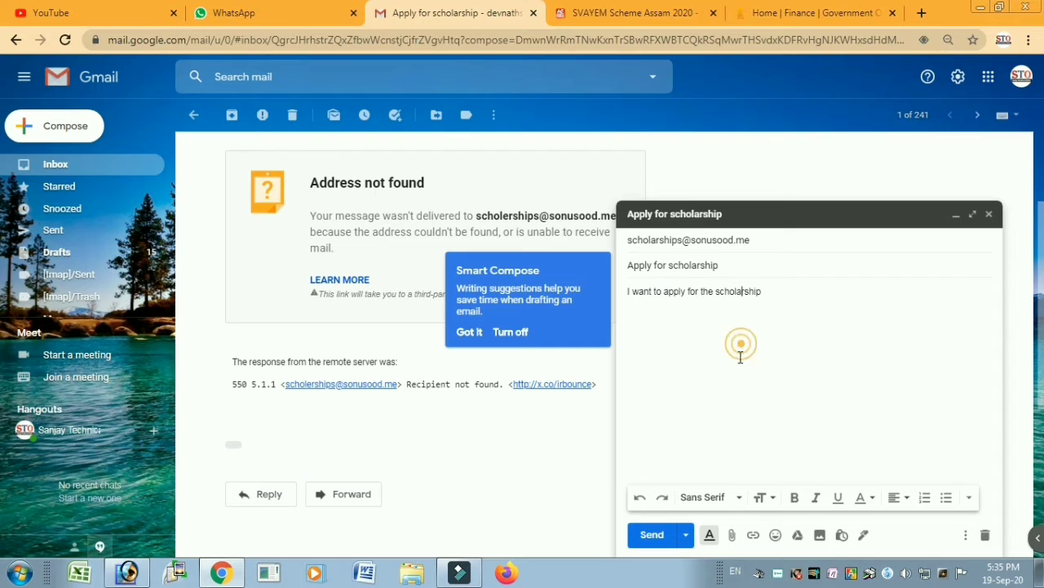
pyautogui.click(652, 534)
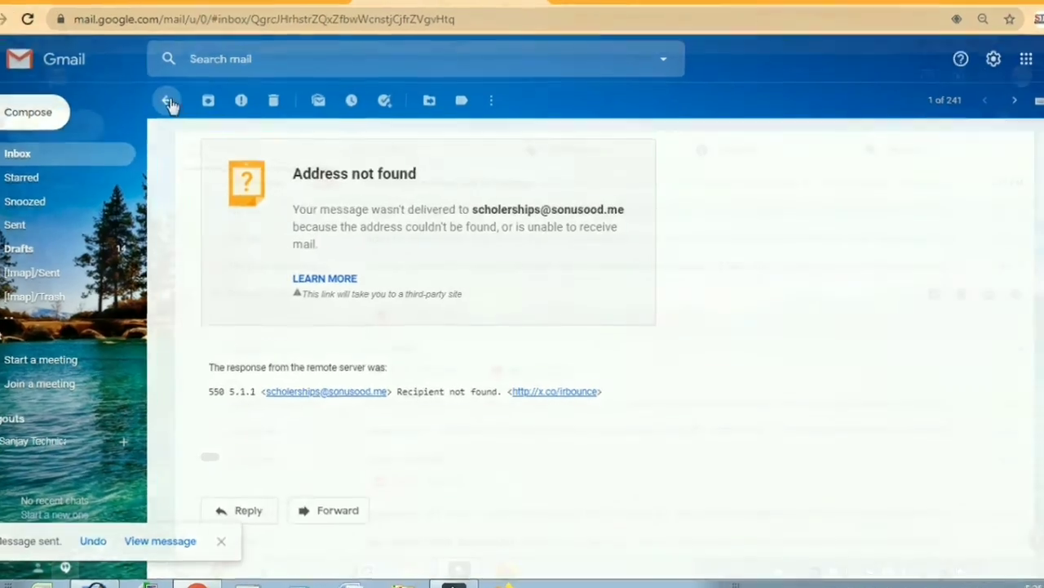
# - Open the "Hindustaan Badhega Jab Tu Padhega" reply from the inbox, read it and follow its link to the application form
pyautogui.click(193, 115)
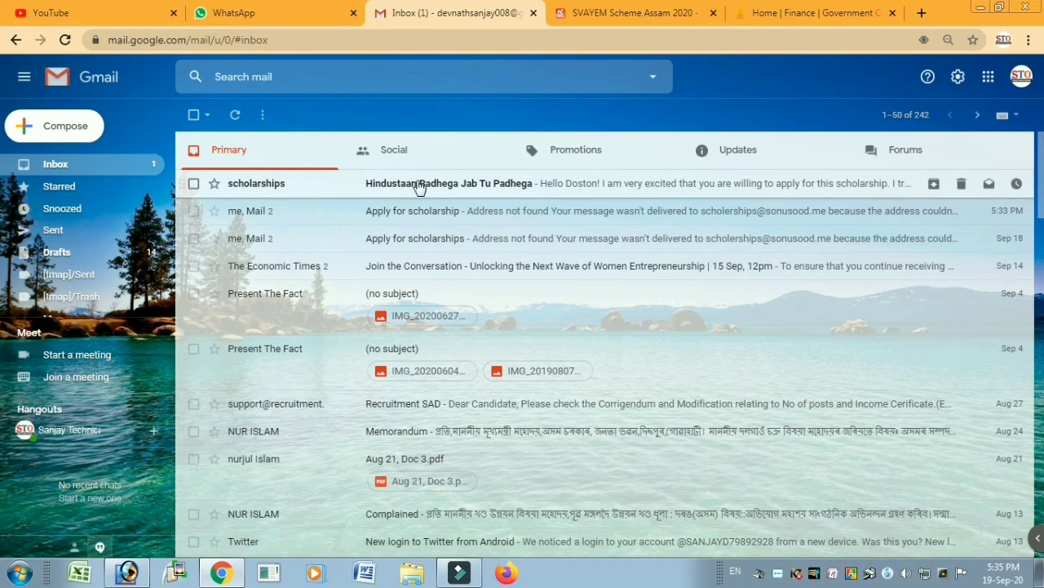
pyautogui.click(443, 194)
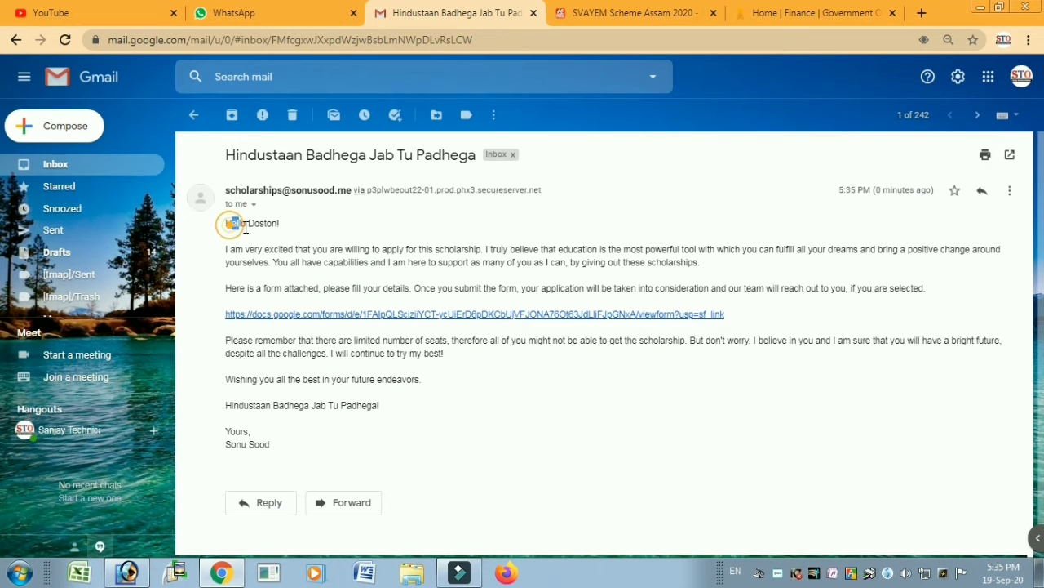
pyautogui.moveTo(226, 222); pyautogui.dragTo(277, 227)
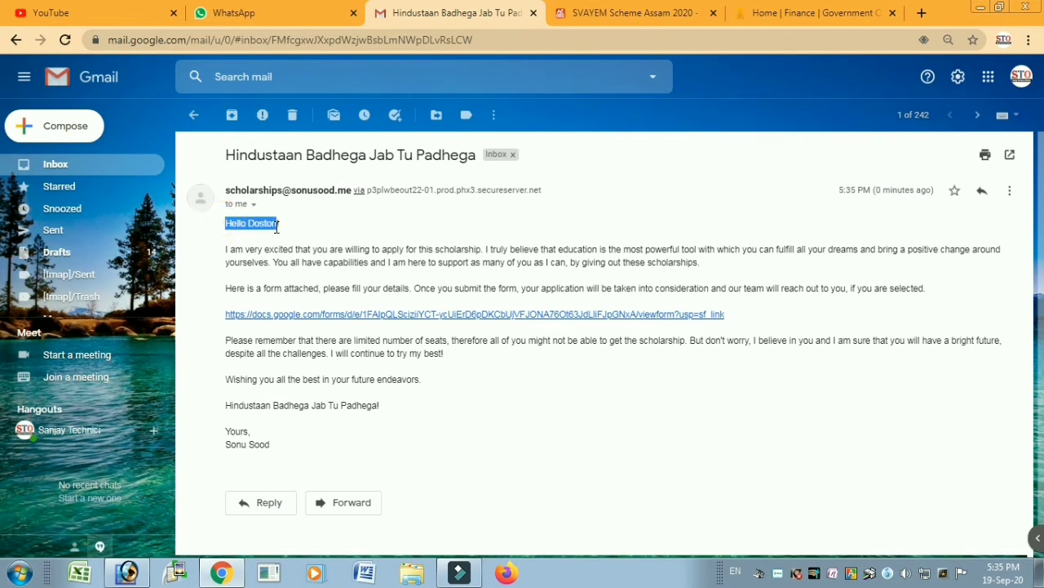
pyautogui.click(324, 229)
pyautogui.moveTo(224, 250); pyautogui.dragTo(408, 457)
pyautogui.click(243, 249)
pyautogui.click(233, 257)
pyautogui.click(286, 300)
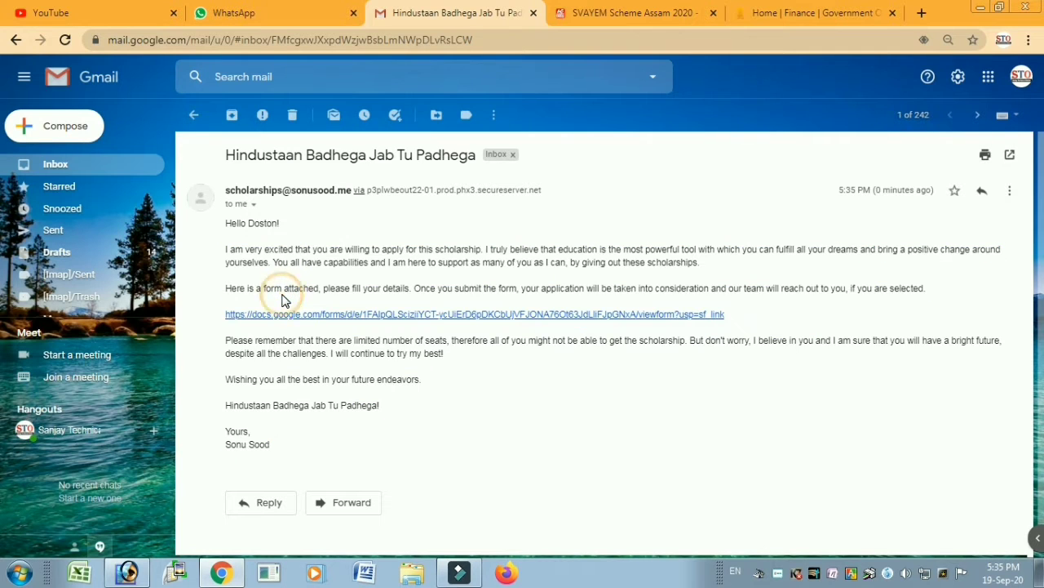
pyautogui.click(410, 316)
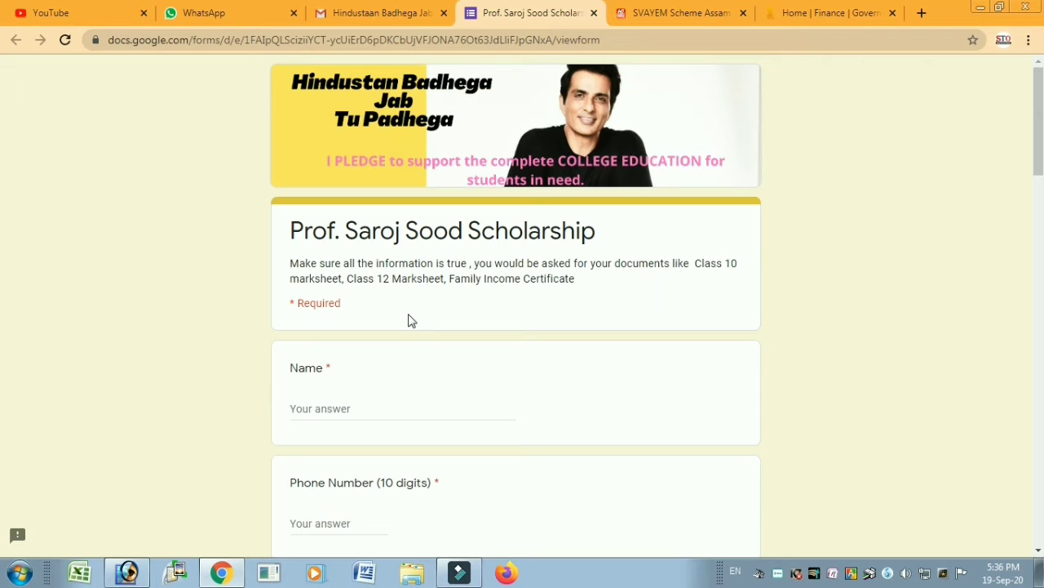
# - Examine the Name, Phone Number, Email ID and State questions of the scholarship form without filling them in
pyautogui.click(158, 249)
pyautogui.scroll(-1, 384, 303)
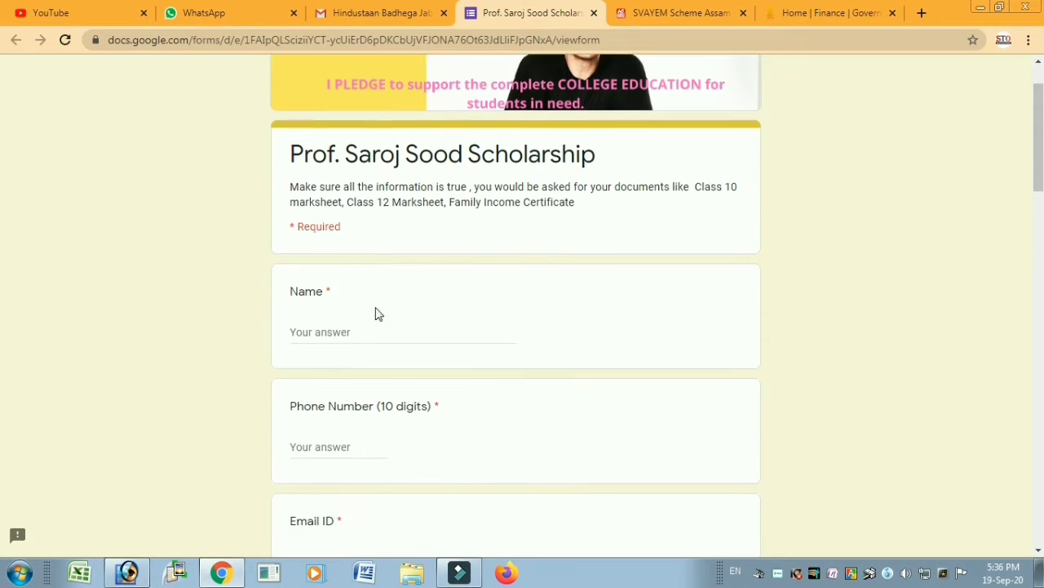
pyautogui.click(321, 327)
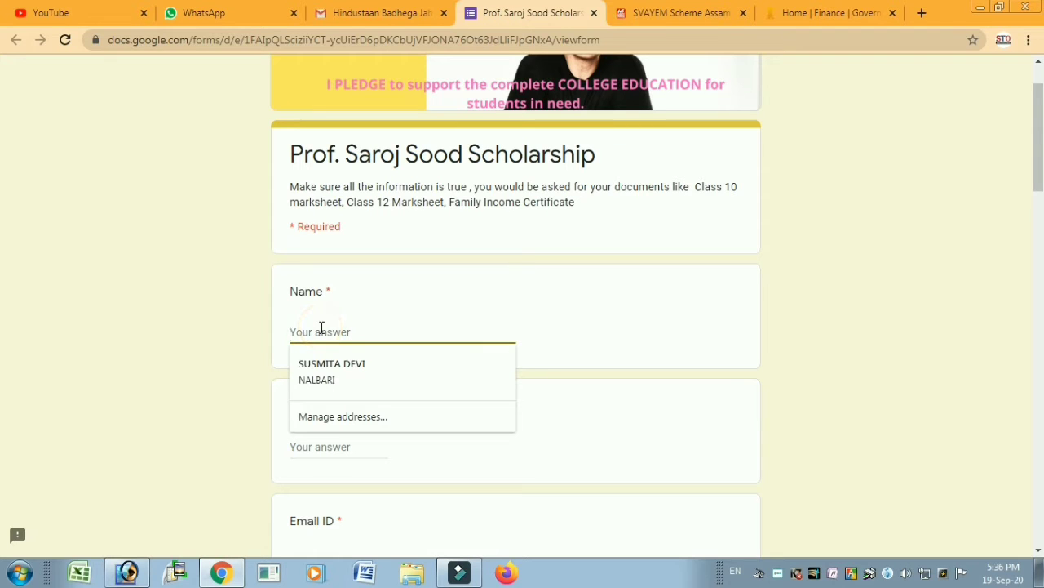
pyautogui.click(207, 339)
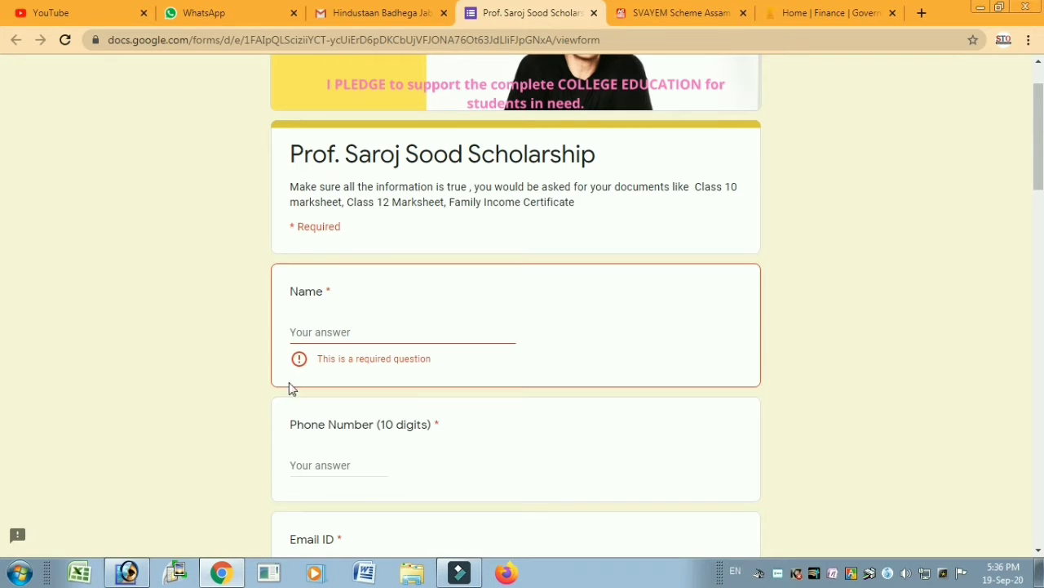
pyautogui.click(325, 467)
pyautogui.scroll(-1, 325, 467)
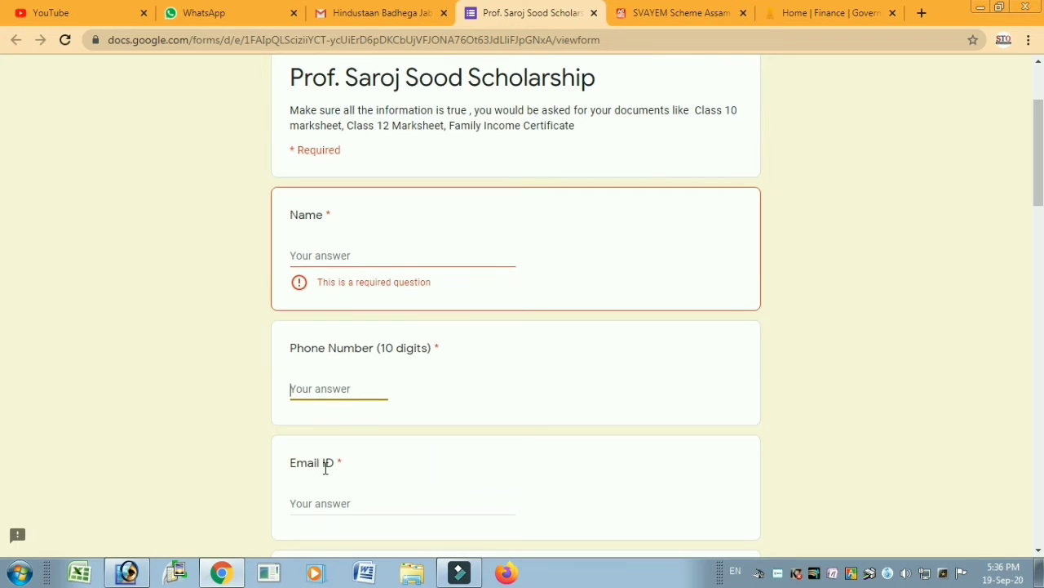
pyautogui.click(310, 258)
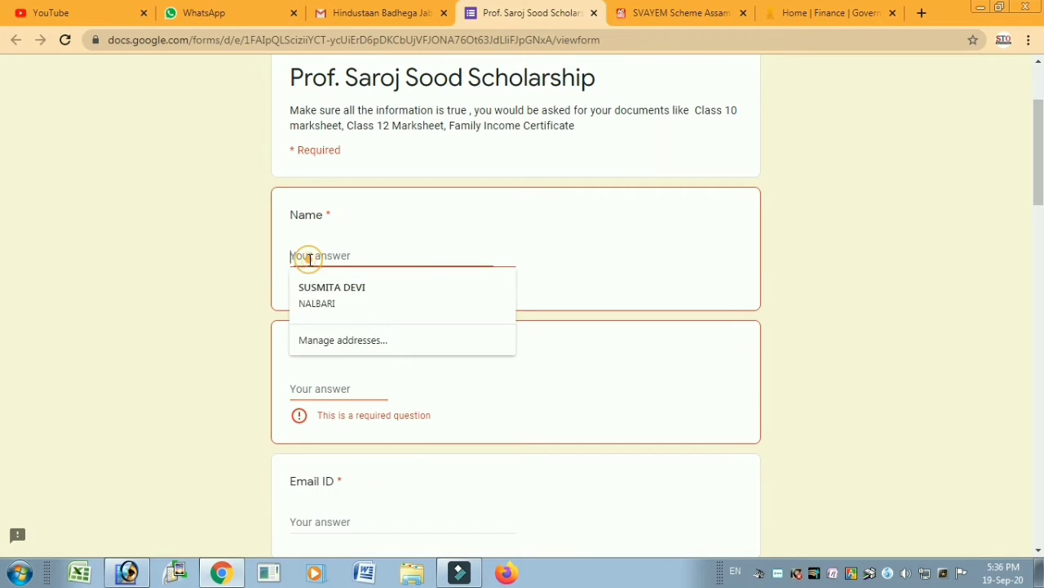
pyautogui.click(294, 390)
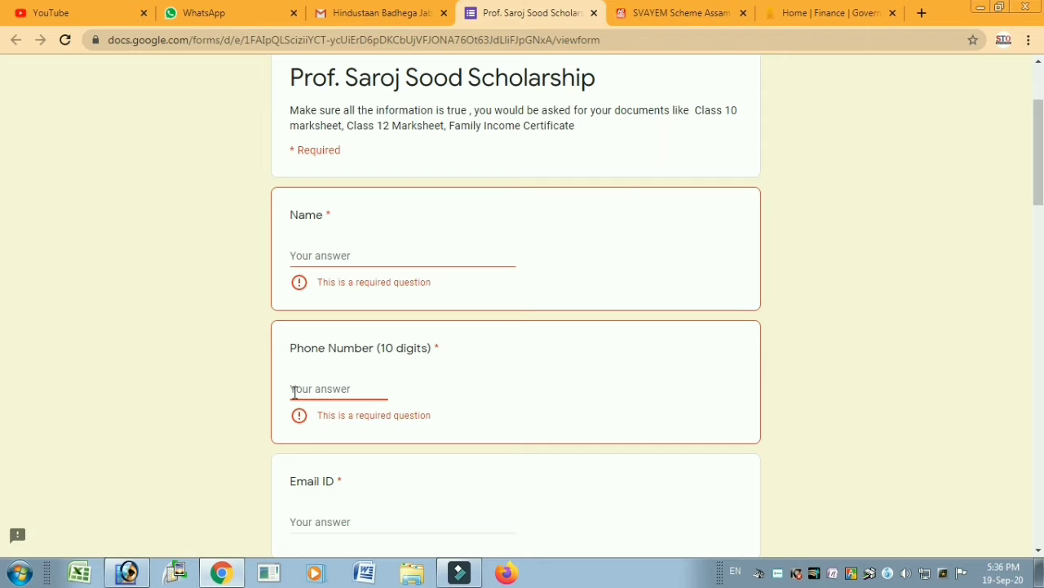
pyautogui.scroll(-2, 298, 395)
pyautogui.click(307, 369)
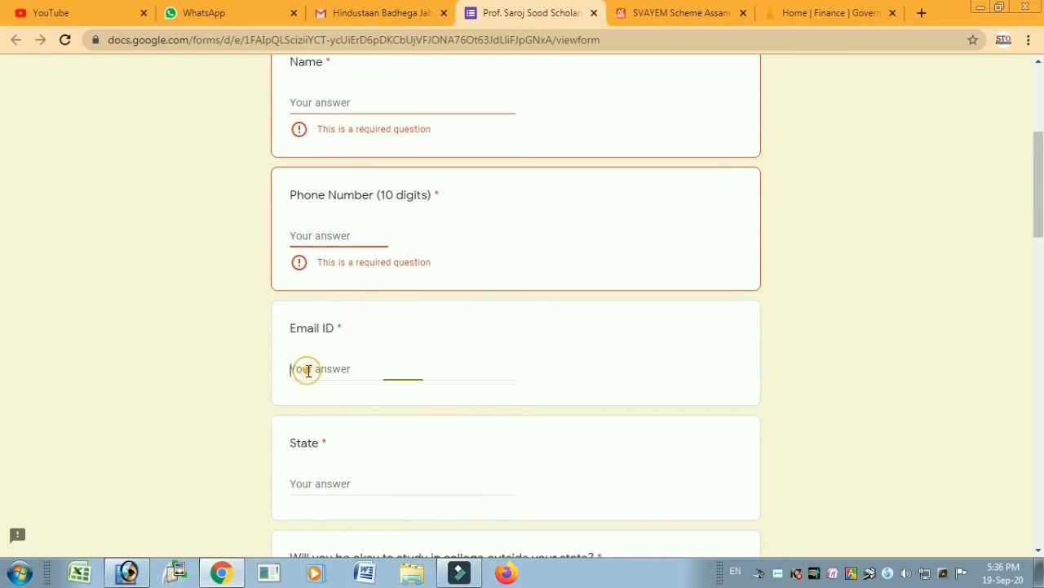
pyautogui.scroll(-2, 307, 371)
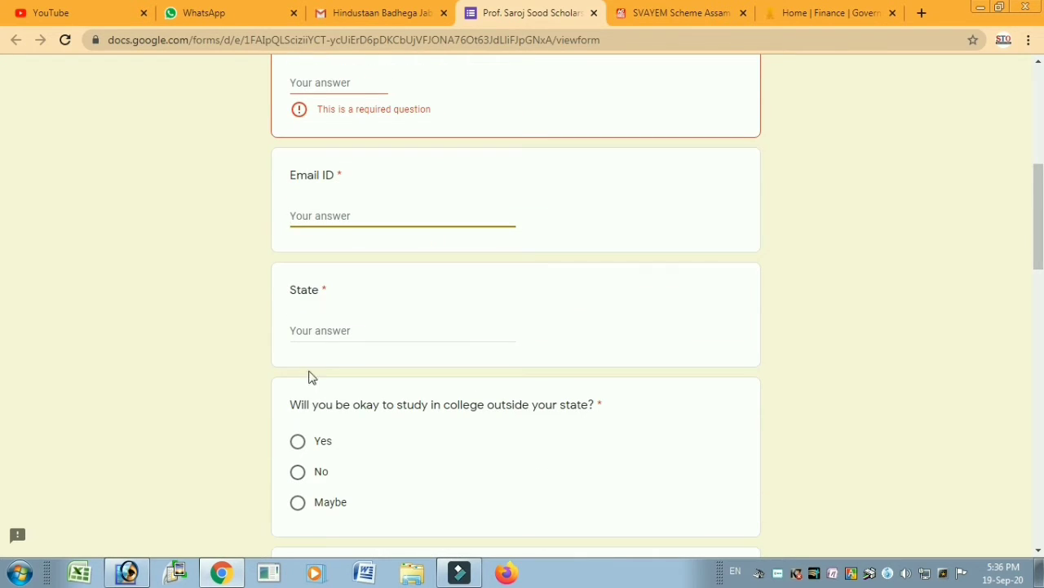
pyautogui.click(322, 330)
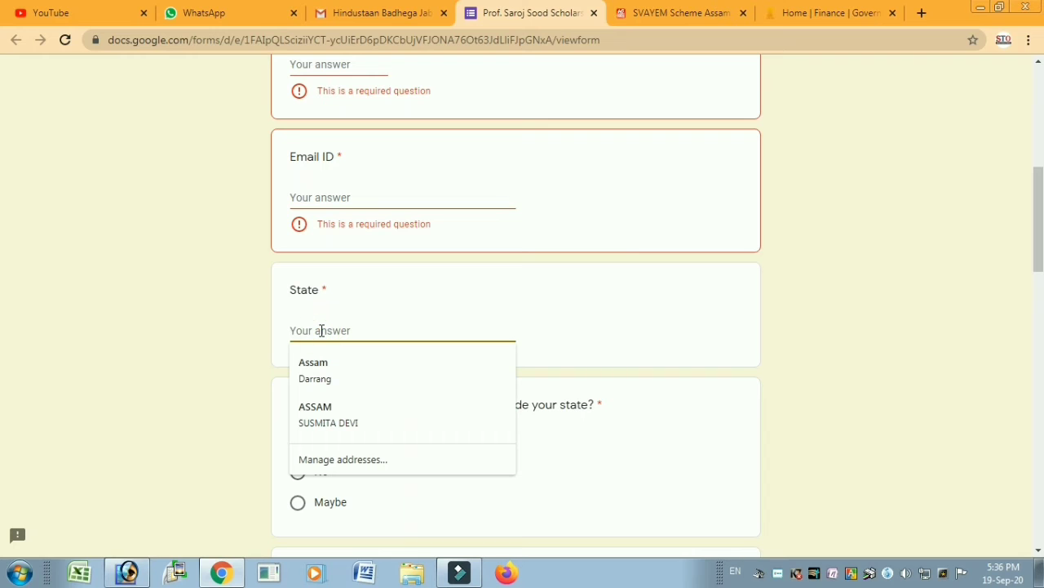
pyautogui.click(238, 331)
# - Answer No to studying in a college outside the state and check the Grade 12 school name and city question
pyautogui.scroll(-1, 239, 334)
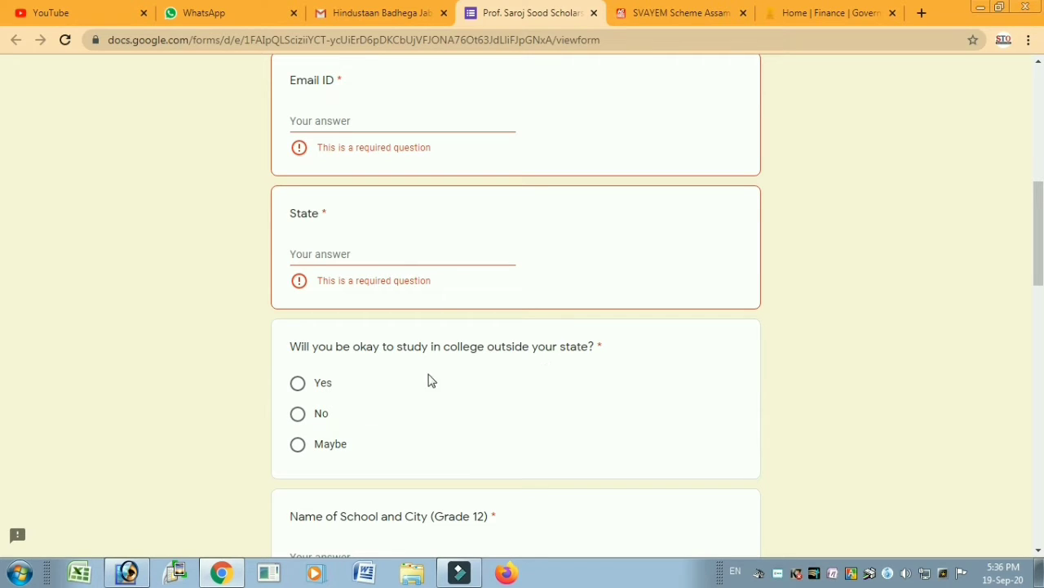
pyautogui.click(300, 417)
pyautogui.scroll(-2, 298, 429)
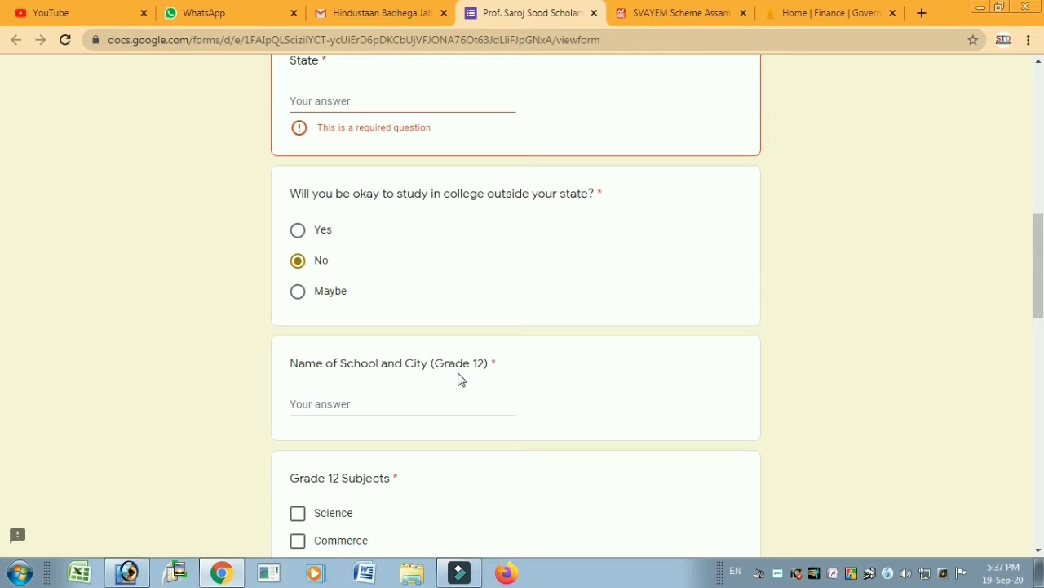
pyautogui.click(368, 404)
pyautogui.scroll(-1, 201, 380)
pyautogui.click(201, 380)
# - Select Science as the Grade 12 subject
pyautogui.scroll(-1, 299, 433)
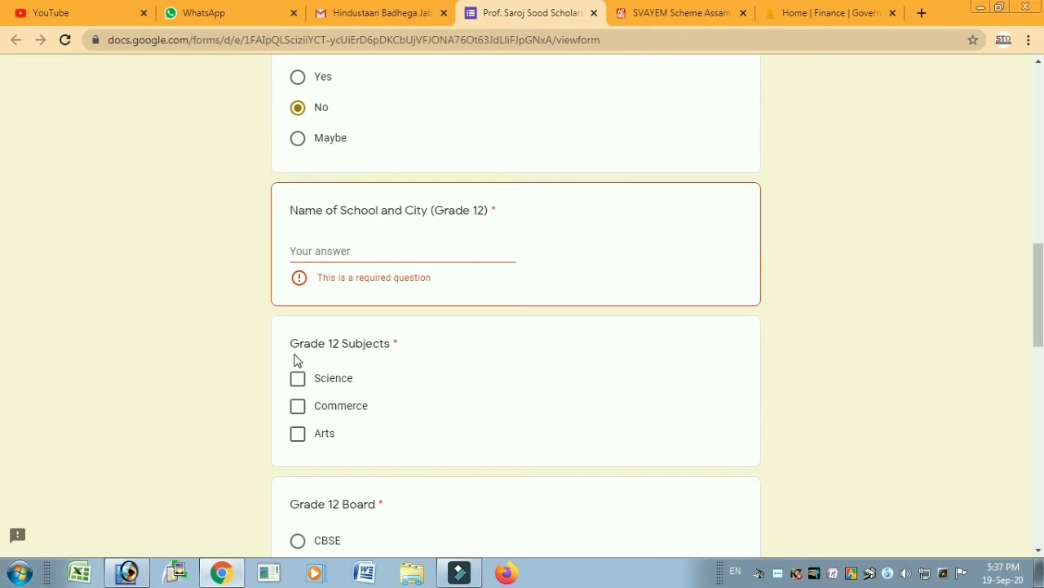
pyautogui.moveTo(299, 348); pyautogui.dragTo(384, 346)
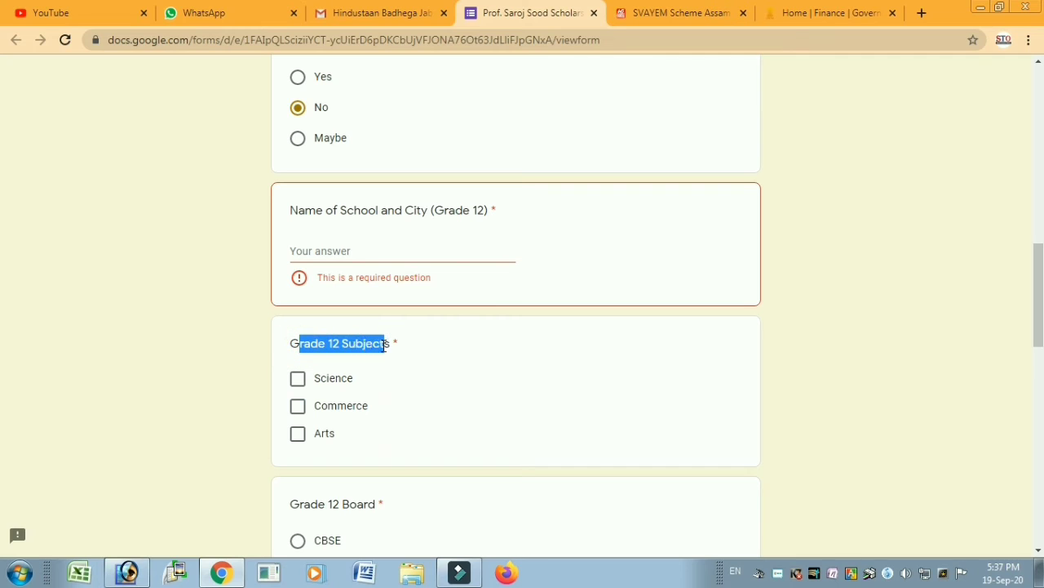
pyautogui.click(435, 382)
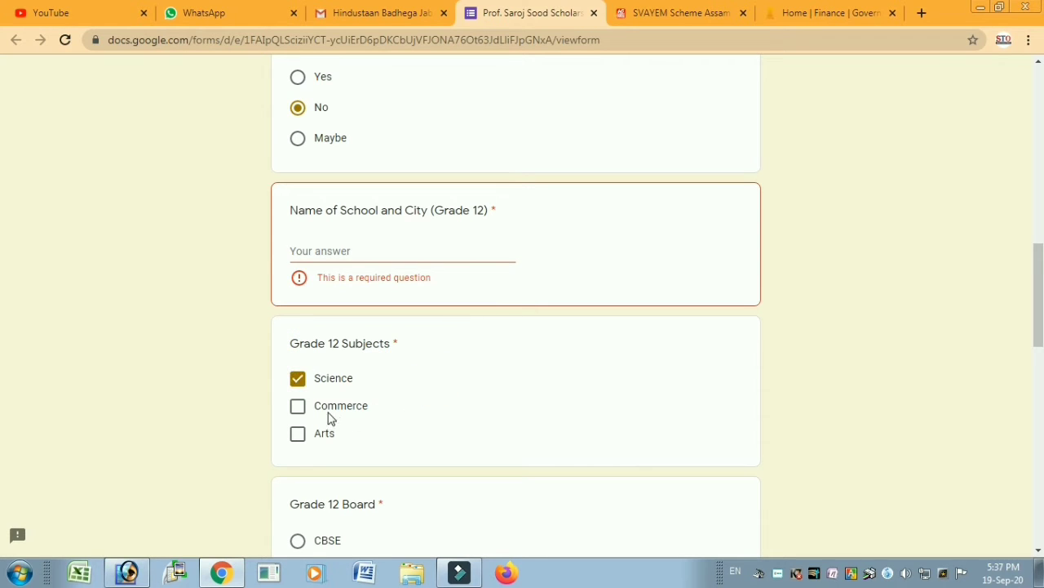
pyautogui.scroll(-1, 301, 412)
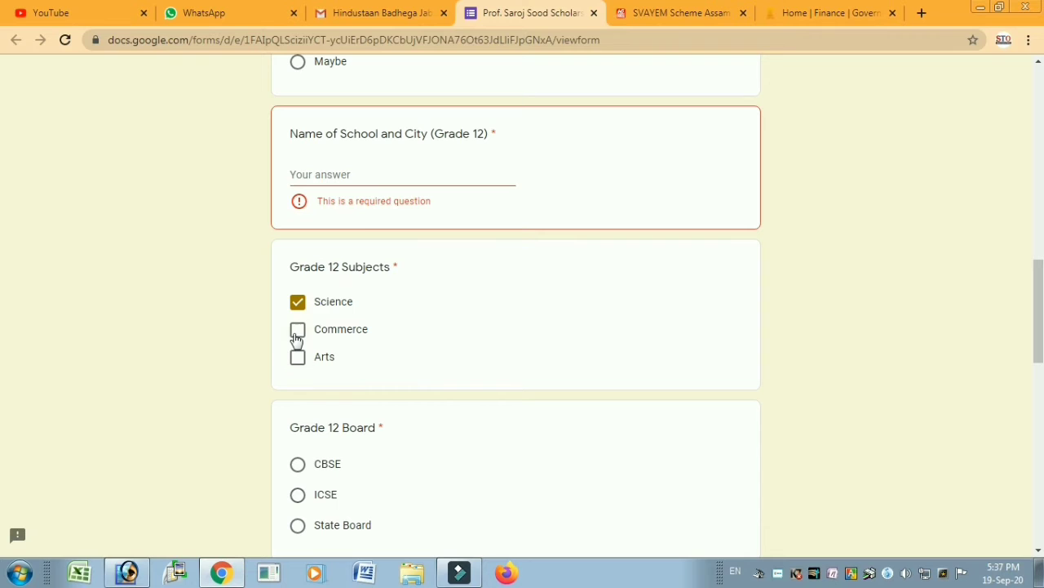
# - Choose State Board for the Grade 12 Board question
pyautogui.scroll(-1, 301, 417)
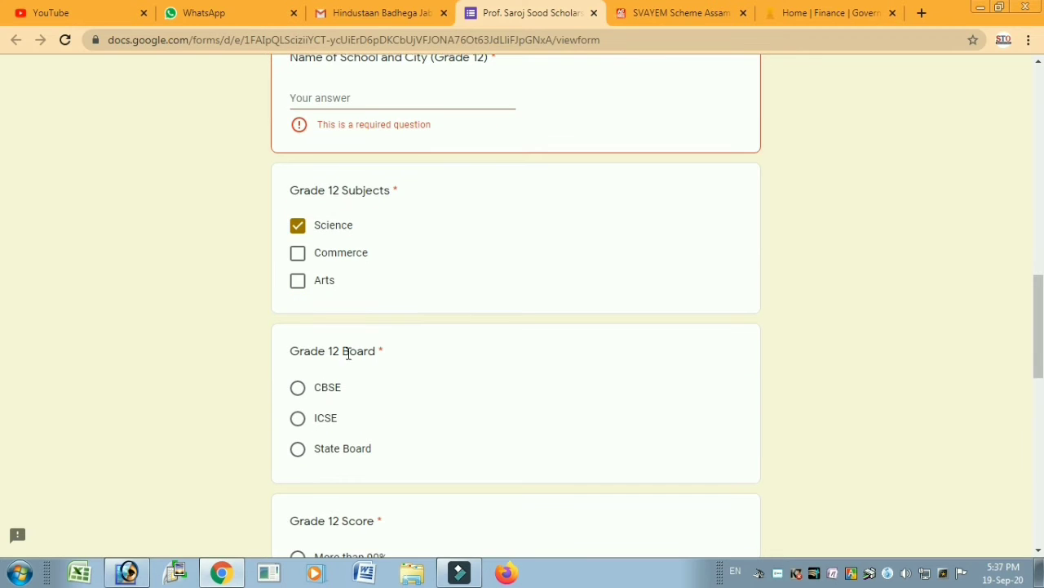
pyautogui.moveTo(329, 354); pyautogui.dragTo(368, 353)
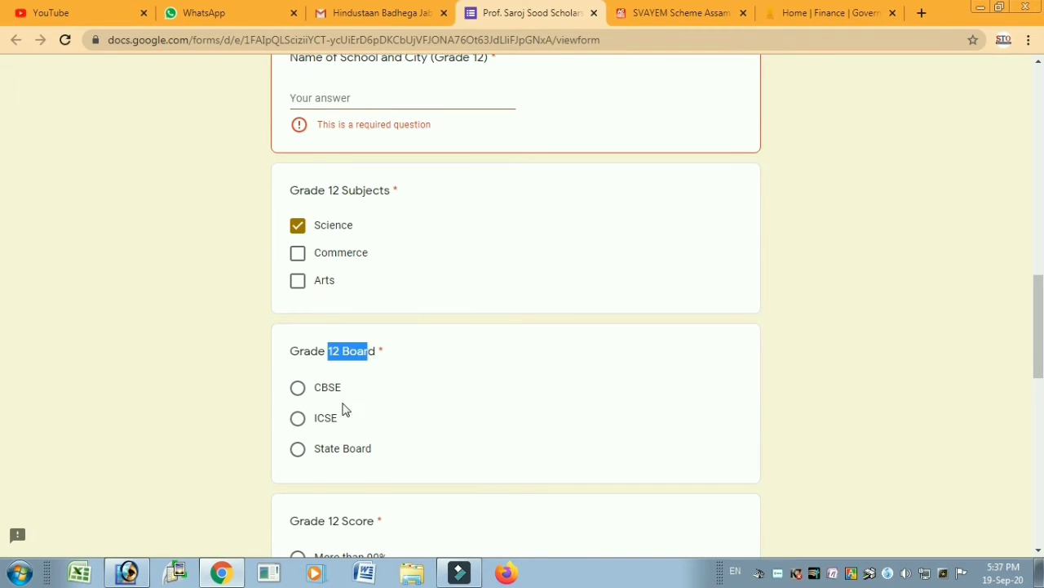
pyautogui.scroll(-1, 343, 404)
pyautogui.click(298, 372)
# - Set the Grade 12 Score to 40% to 60%
pyautogui.scroll(-2, 301, 373)
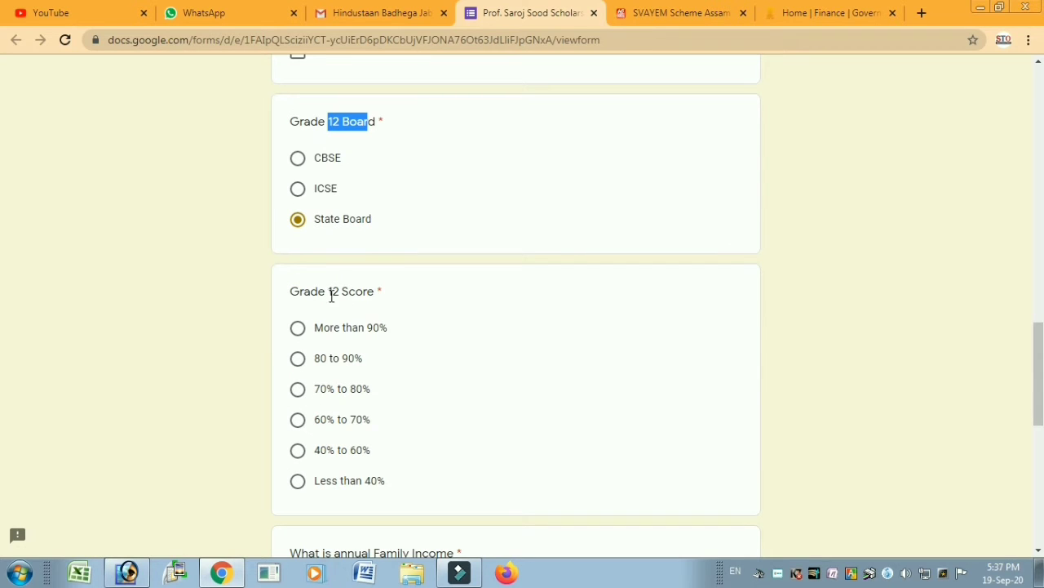
pyautogui.moveTo(331, 292); pyautogui.dragTo(374, 292)
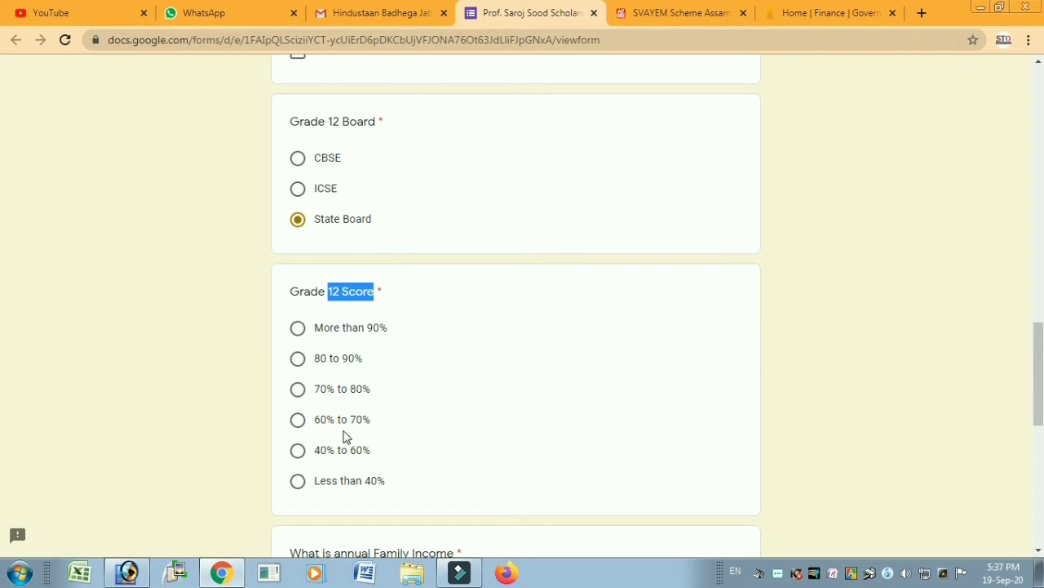
pyautogui.click(298, 451)
# - Choose "Less than 1.5 lacs per year" as the annual family income
pyautogui.scroll(-1, 313, 459)
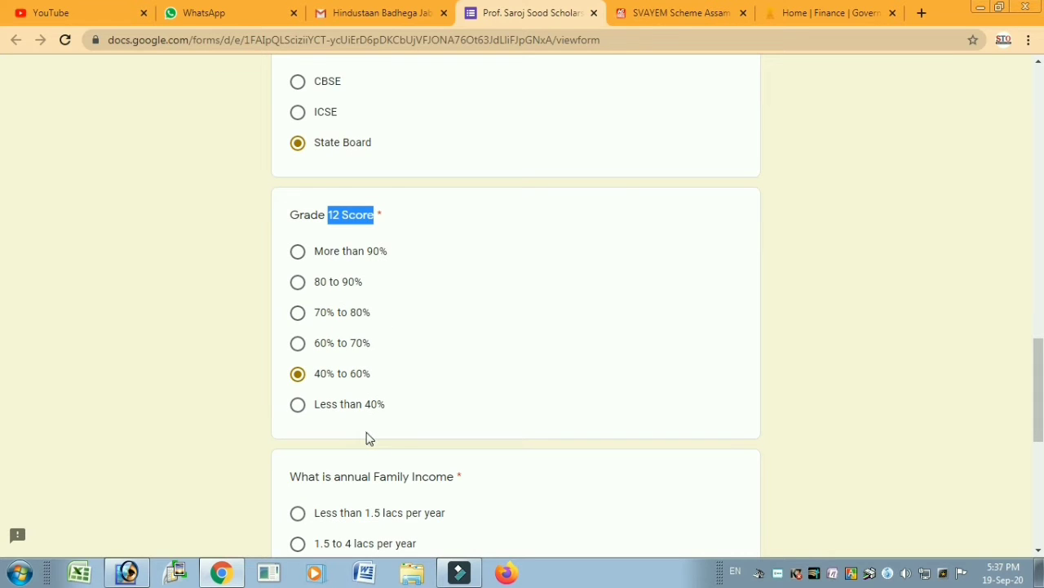
pyautogui.scroll(-1, 366, 439)
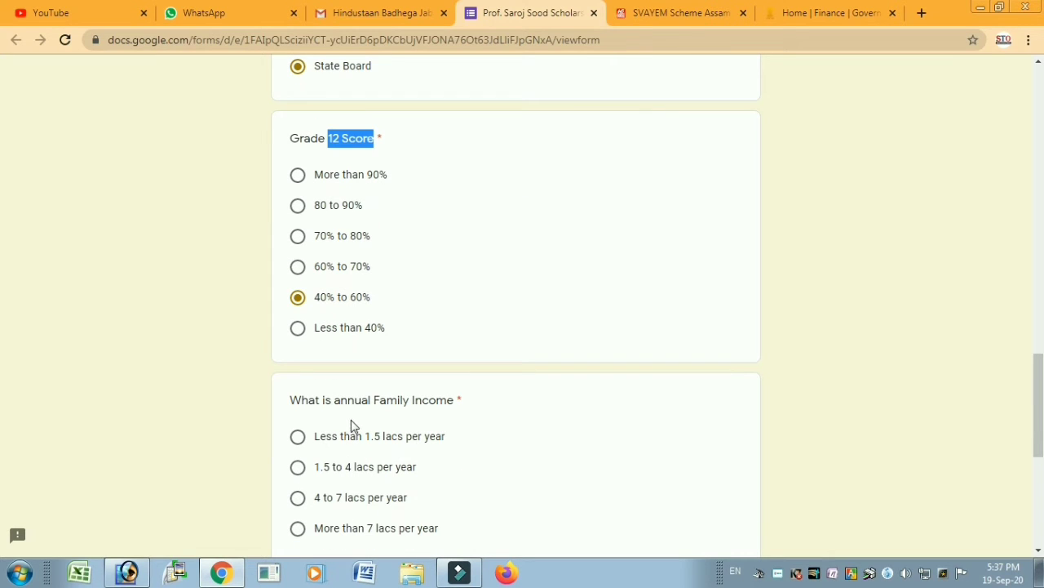
pyautogui.scroll(-2, 385, 420)
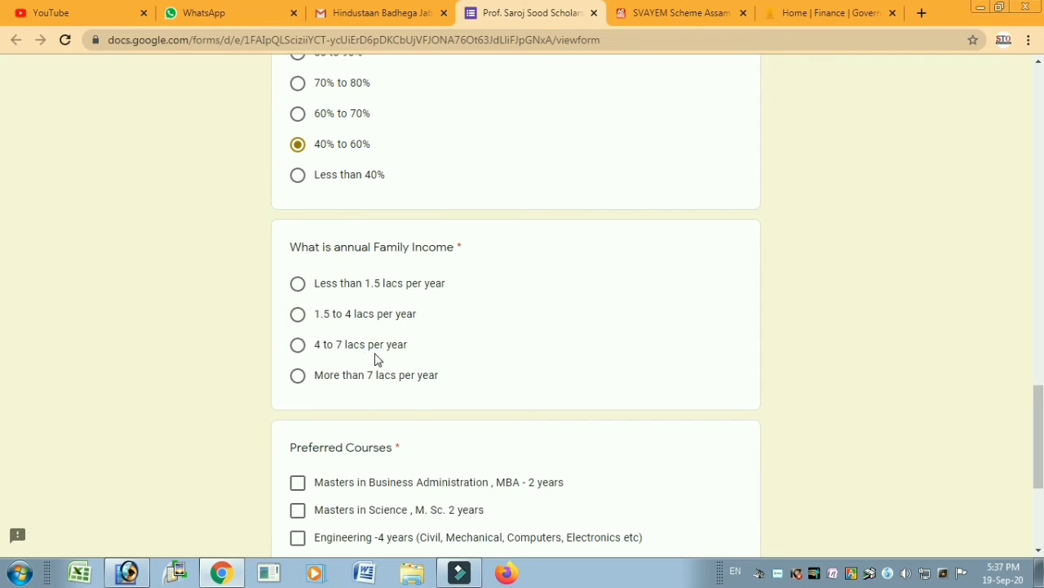
pyautogui.click(298, 284)
# - Review the Preferred Courses options and select Others
pyautogui.scroll(-1, 297, 286)
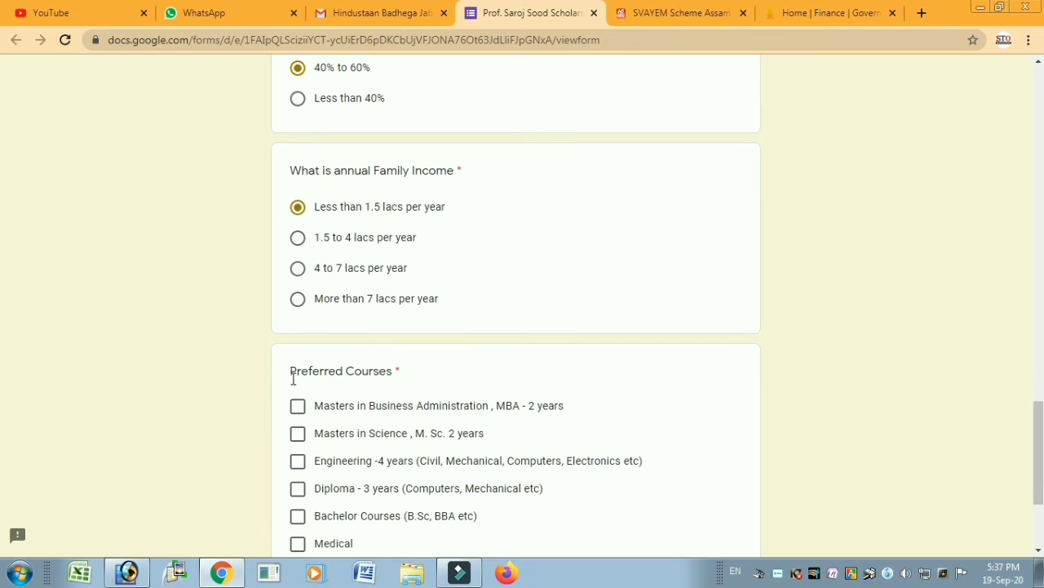
pyautogui.moveTo(293, 379); pyautogui.dragTo(397, 374)
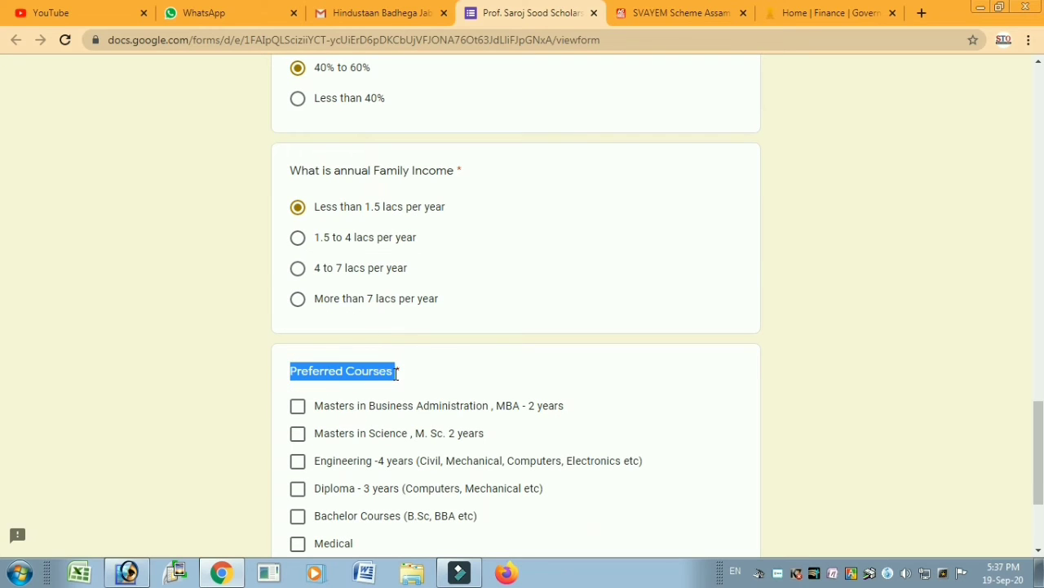
pyautogui.scroll(-1, 396, 376)
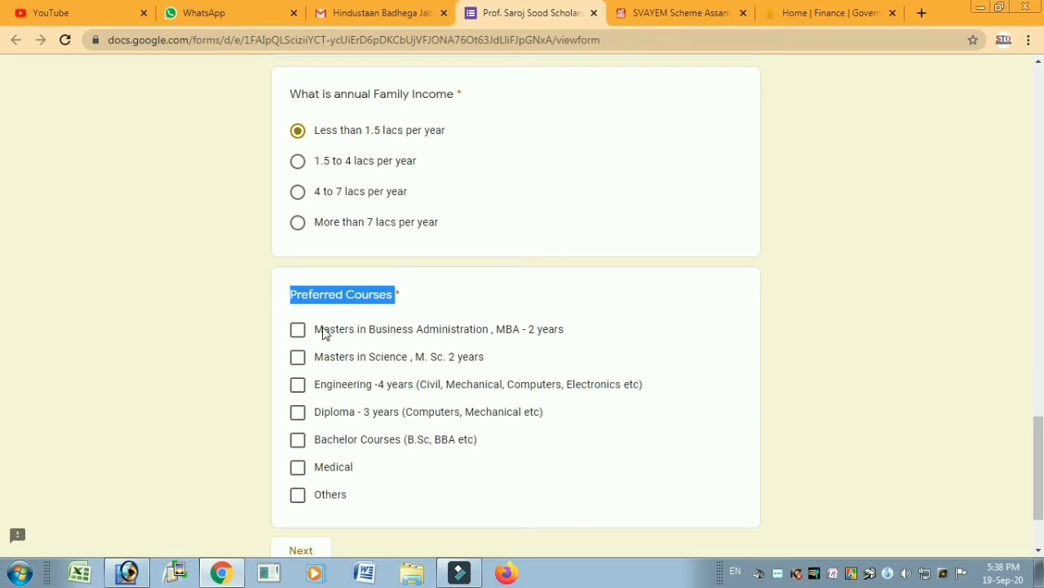
pyautogui.click(324, 295)
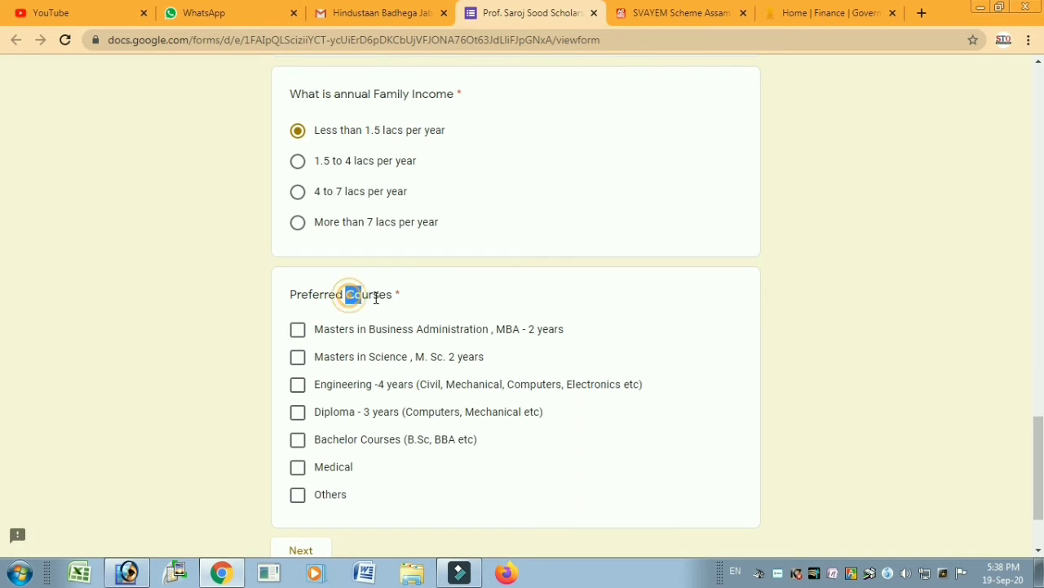
pyautogui.doubleClick(349, 298)
pyautogui.click(437, 301)
pyautogui.scroll(-1, 425, 310)
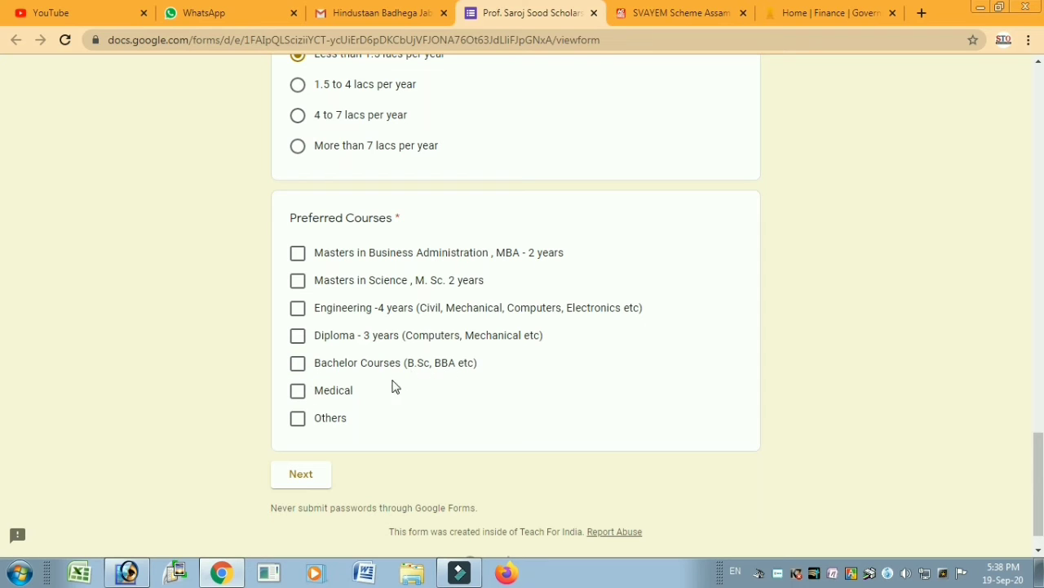
pyautogui.click(298, 423)
pyautogui.scroll(-1, 302, 428)
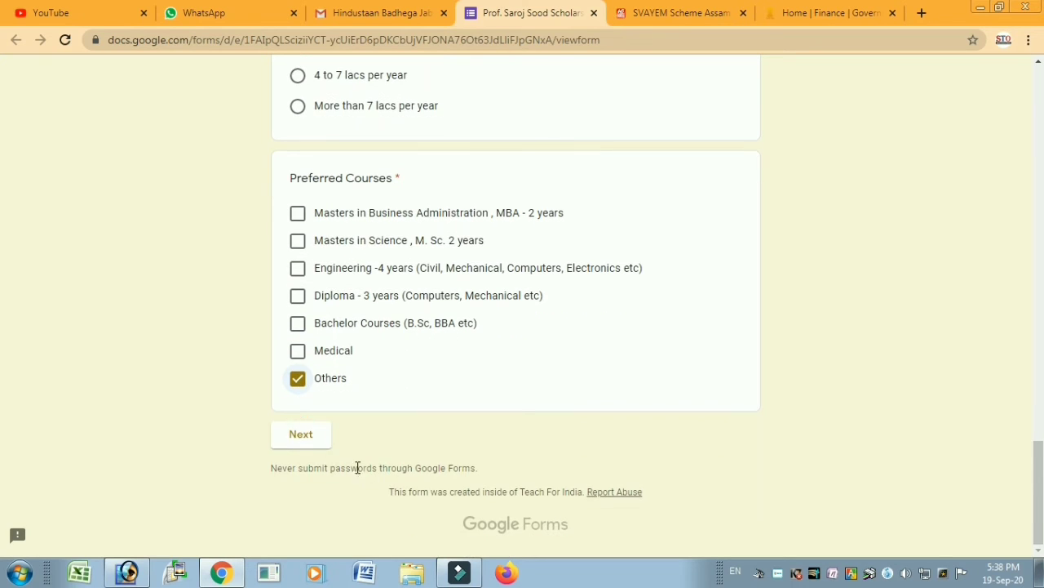
# - Try to advance the scholarship form to its next section after the Preferred Courses question
pyautogui.click(303, 435)
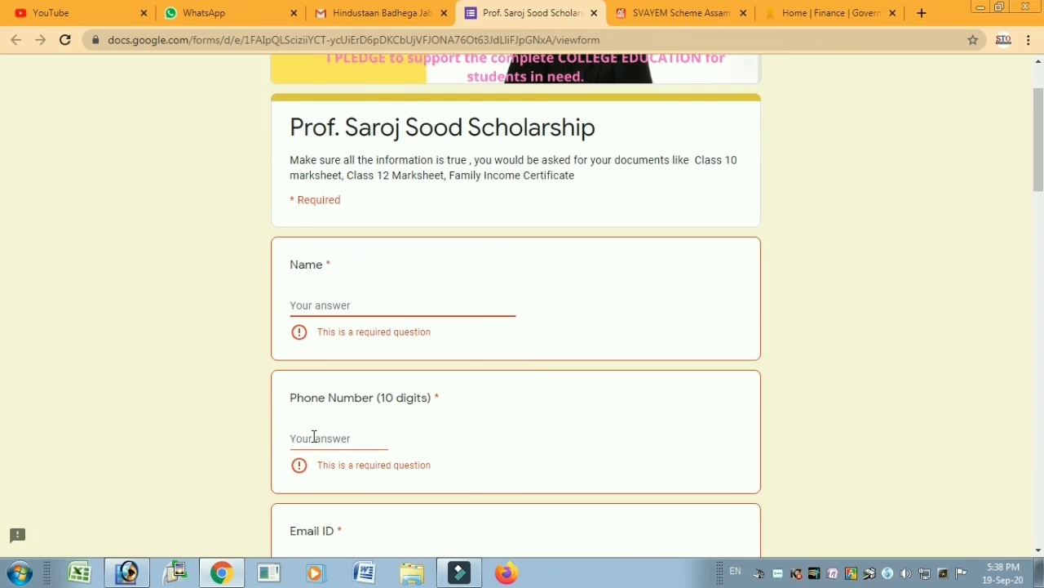
pyautogui.scroll(-3, 314, 436)
pyautogui.scroll(-15, 314, 437)
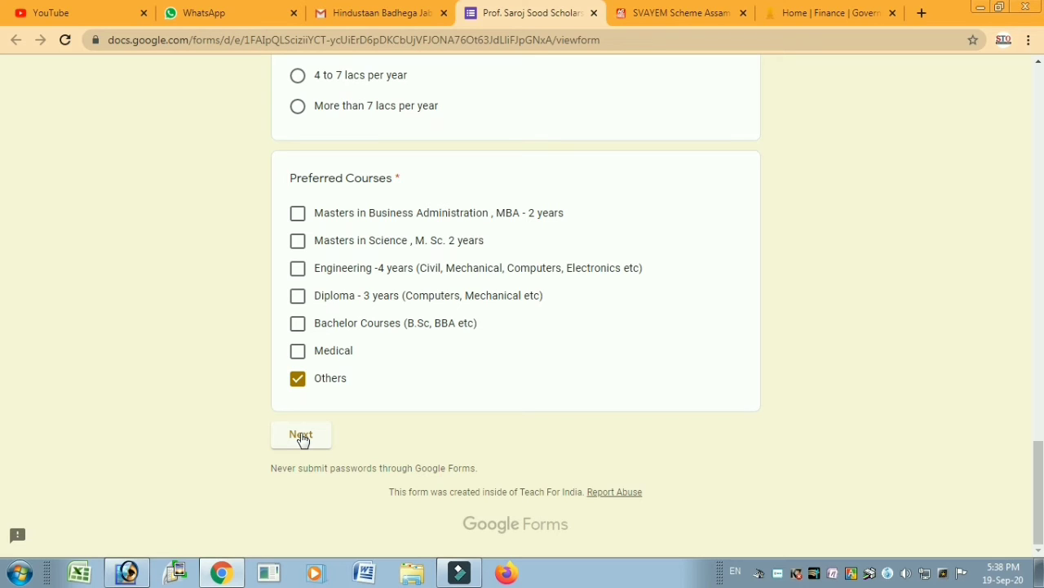
pyautogui.click(862, 376)
pyautogui.click(960, 343)
pyautogui.click(778, 574)
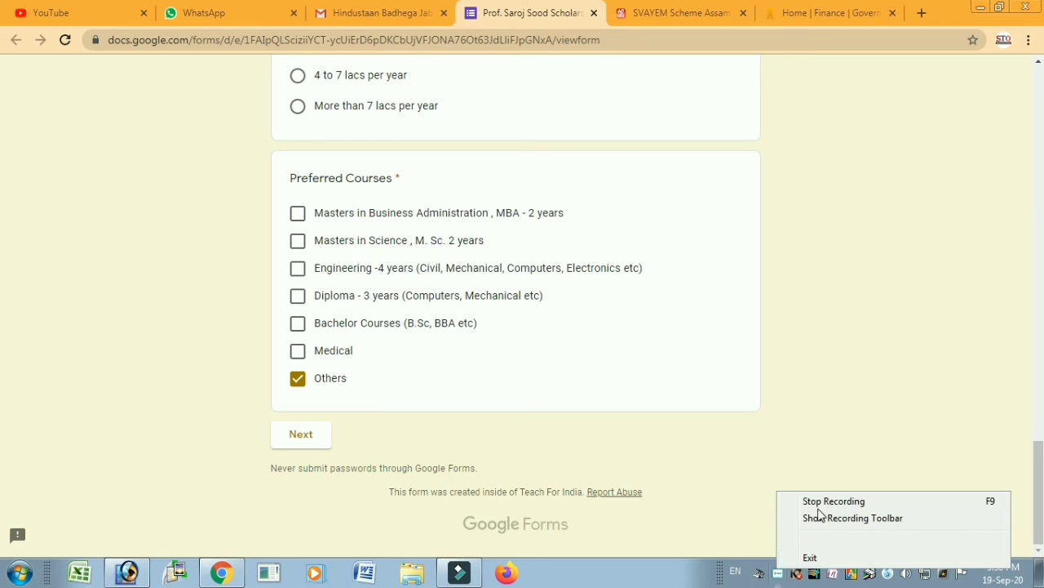
pyautogui.click(824, 514)
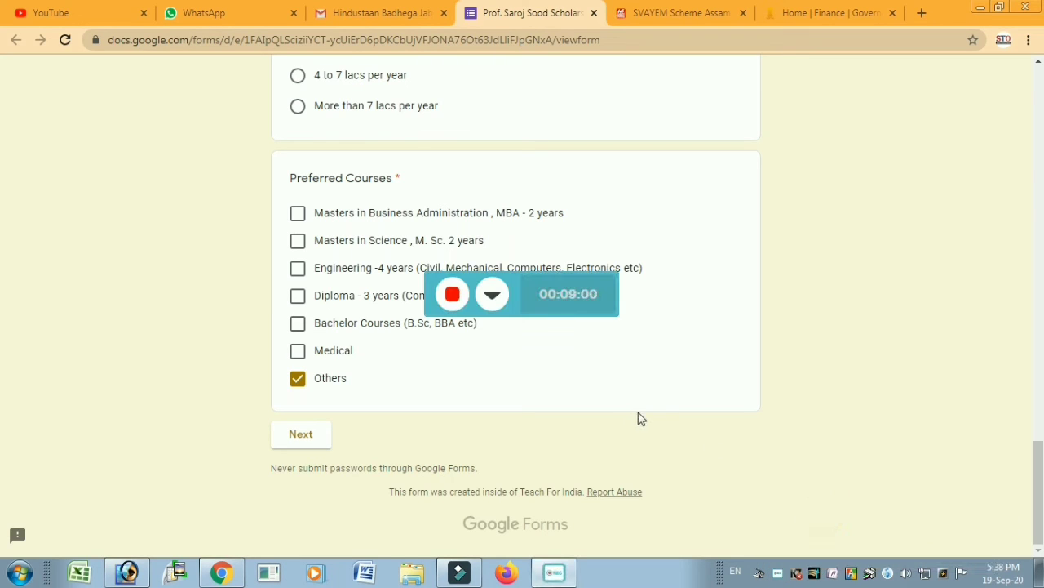
pyautogui.click(870, 333)
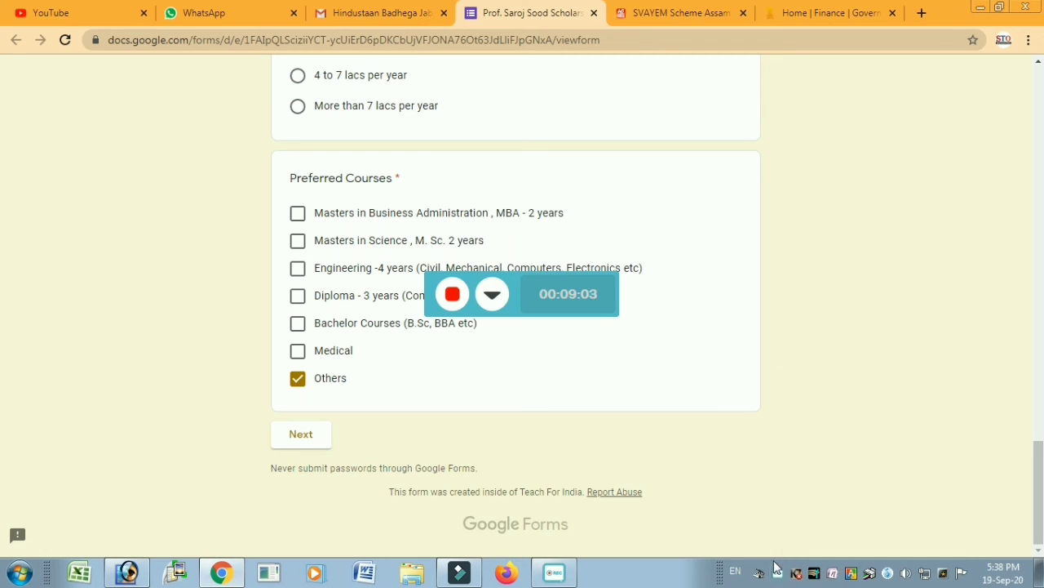
pyautogui.click(778, 575)
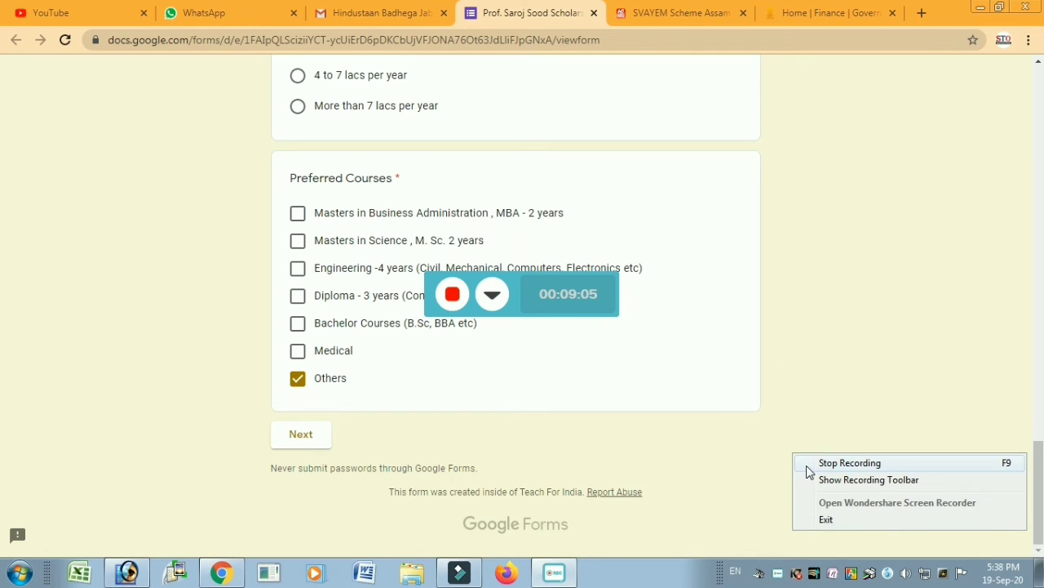